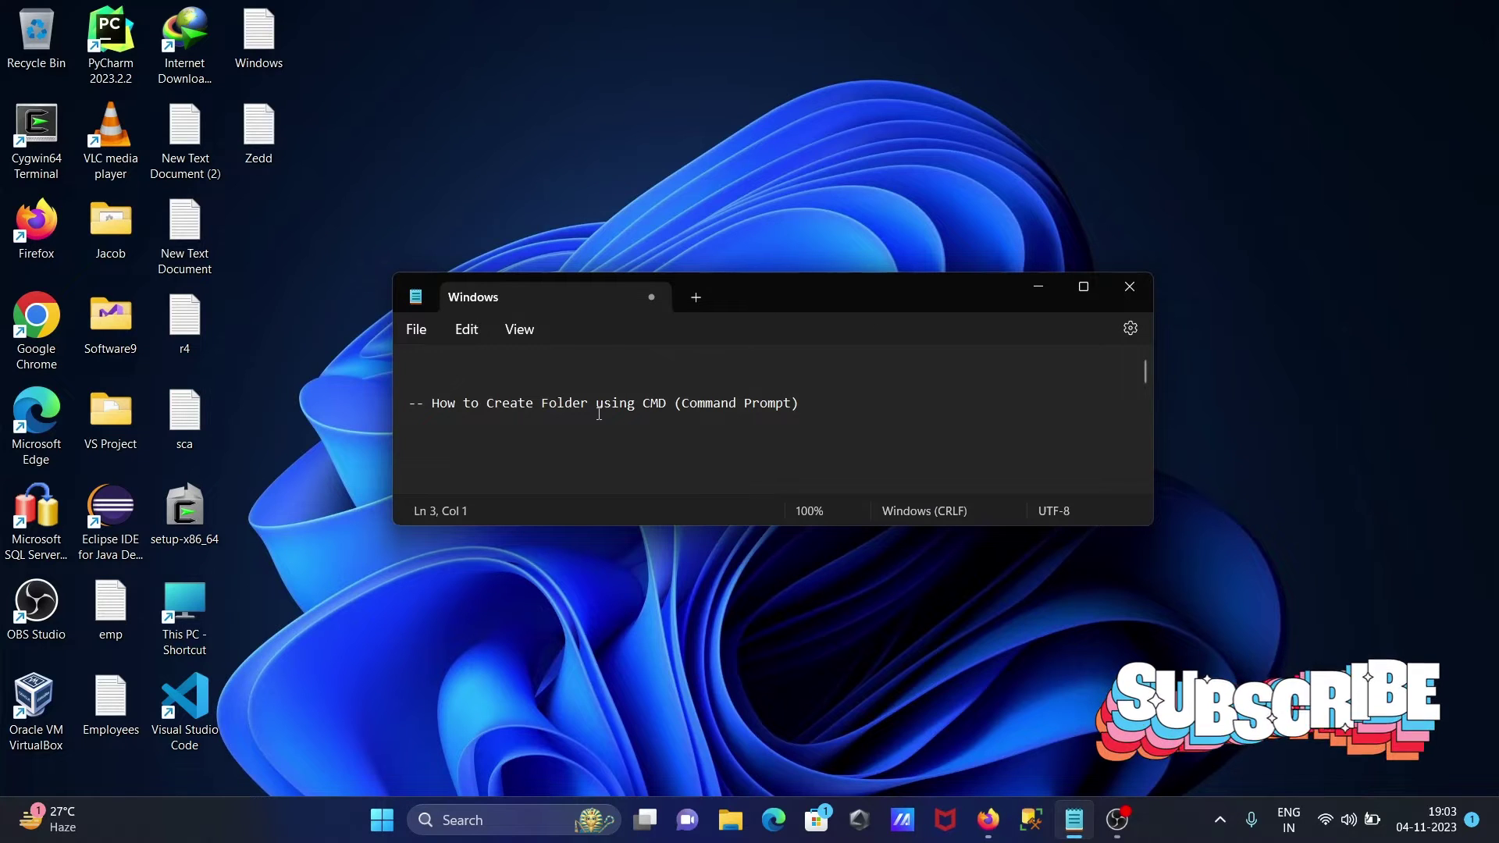
Minimize Notepad, launch Command Prompt from Search, and move its window right.
{"action": "left_click", "coordinate": [1031, 284]}
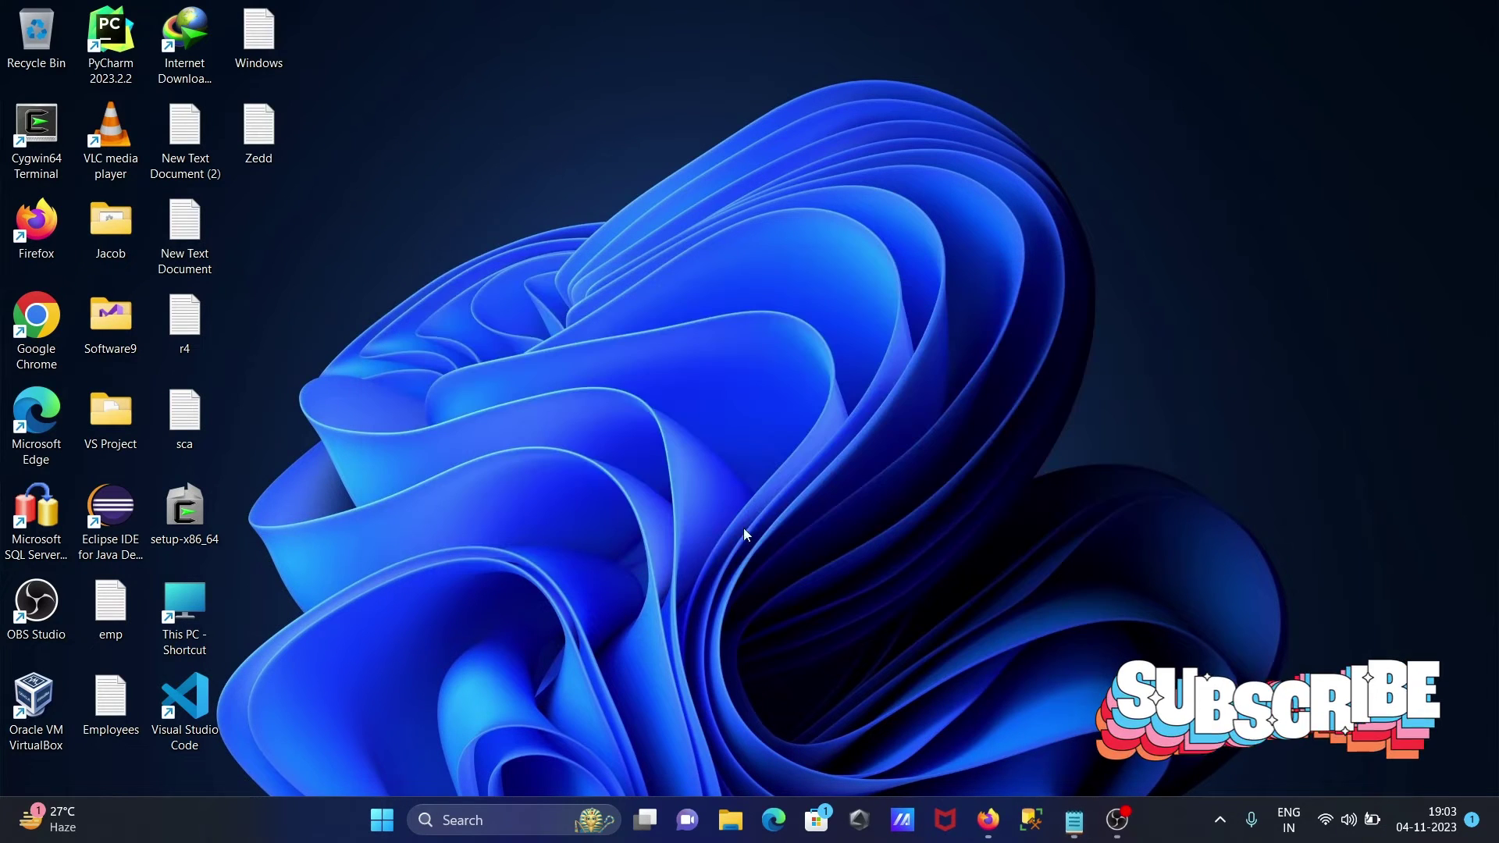
{"action": "left_click", "coordinate": [468, 818]}
{"action": "type", "text": "md"}
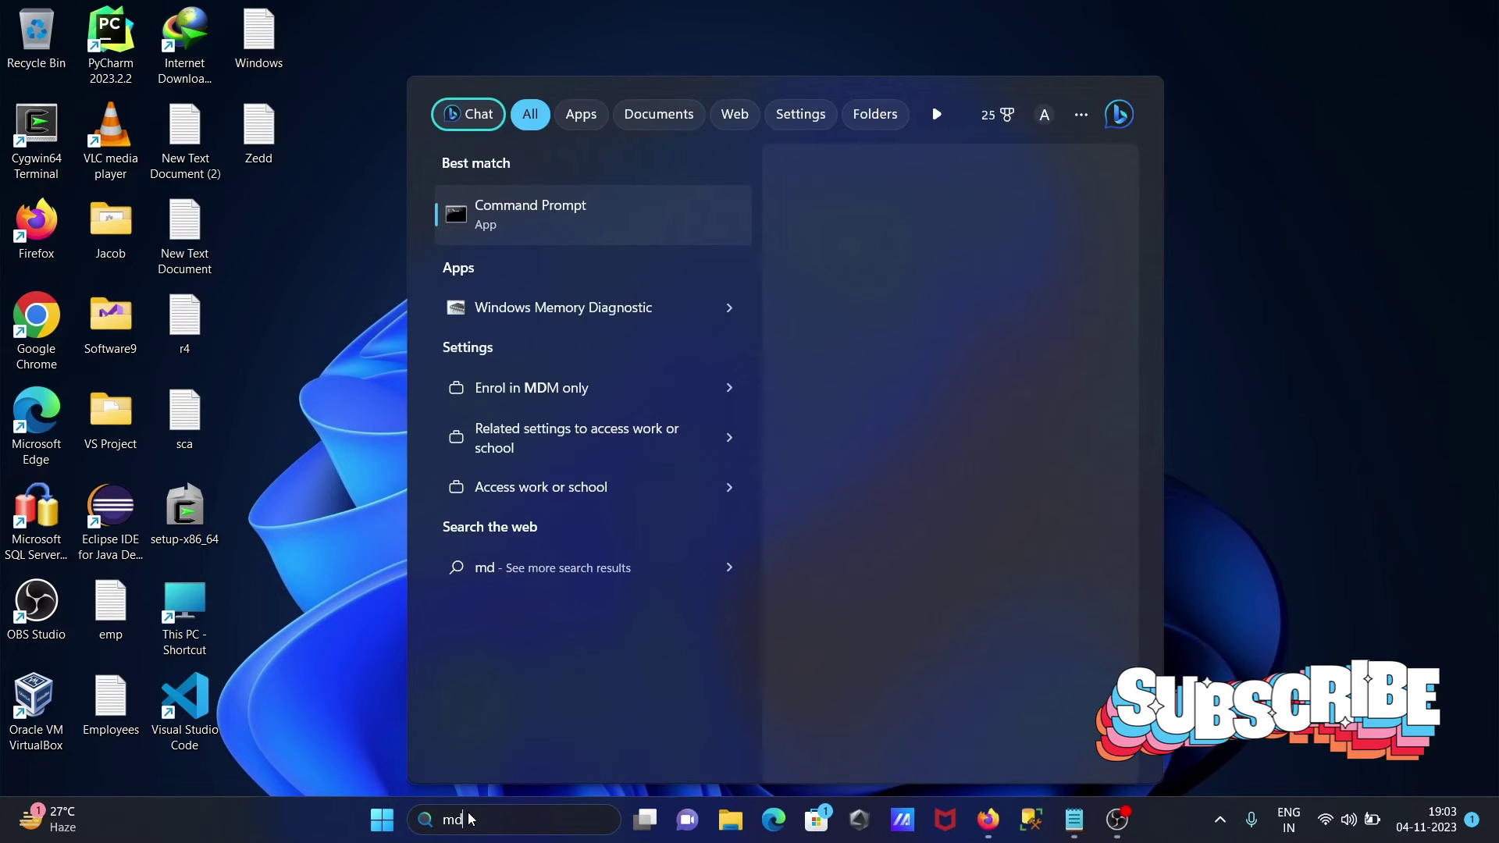
{"action": "left_click", "coordinate": [554, 210]}
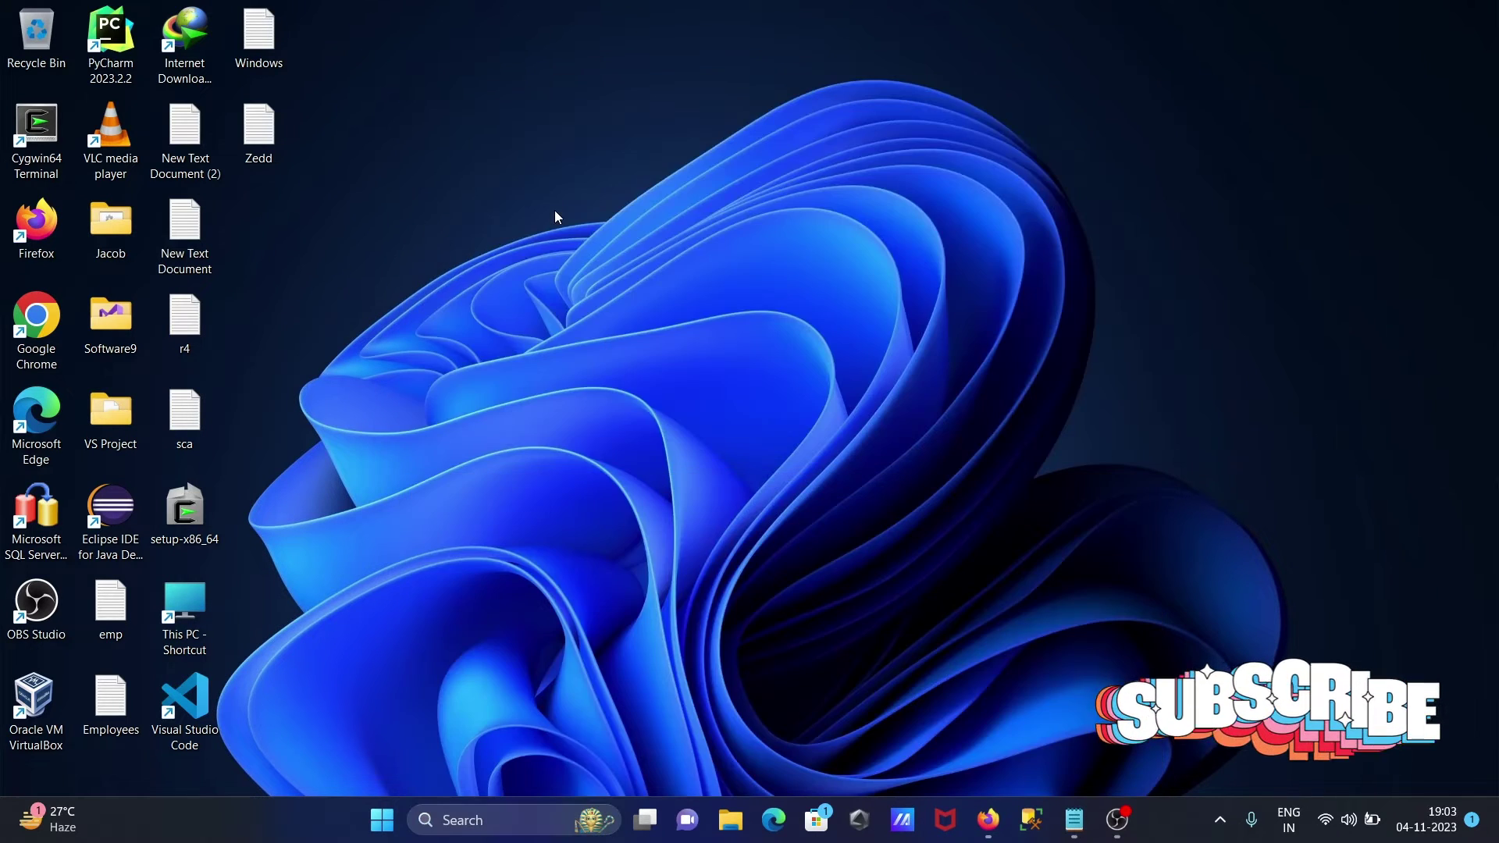
{"action": "mouse_move", "coordinate": [448, 126]}
{"action": "left_mouse_down"}
{"action": "mouse_move", "coordinate": [680, 221]}
{"action": "mouse_move", "coordinate": [734, 215]}
{"action": "left_mouse_up"}
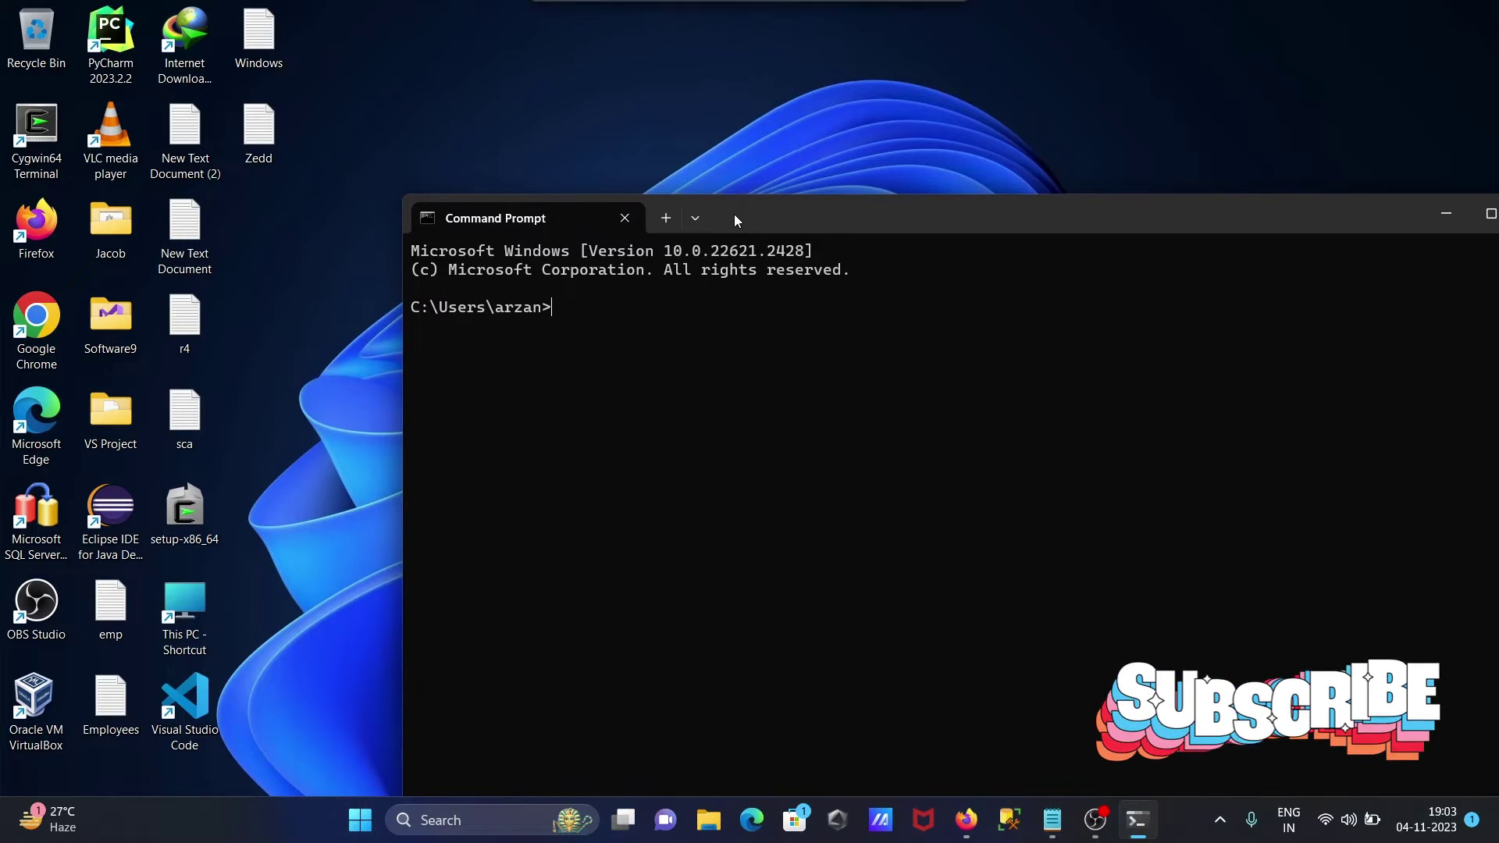
{"action": "type", "text": "cd "}
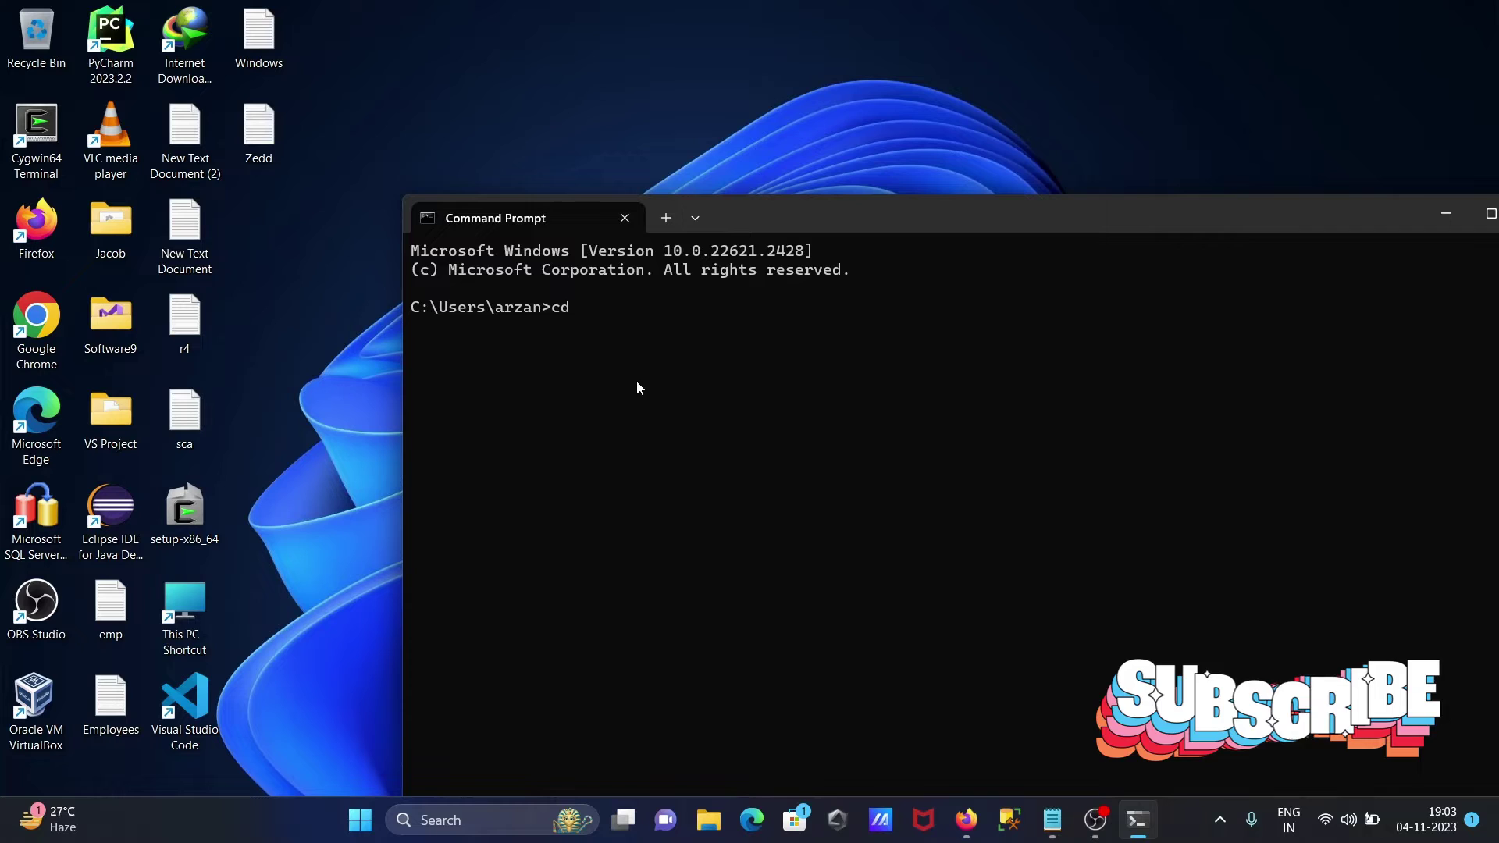
{"action": "type", "text": "deskt"}
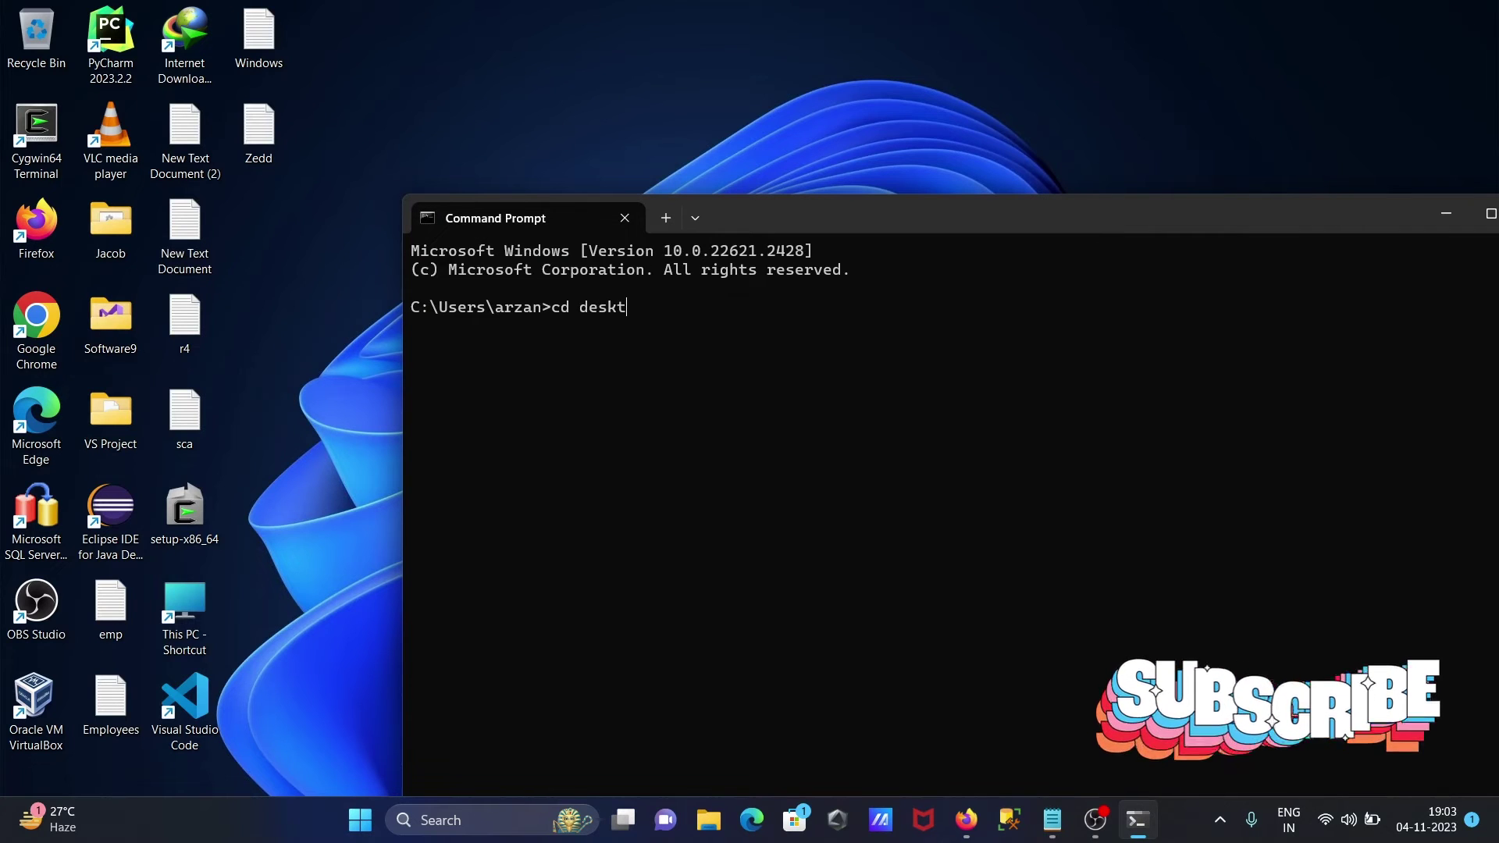
{"action": "type", "text": "op"}
Change into the Desktop directory with cd desktop, then run mkdir Sam.
{"action": "key", "text": "Return"}
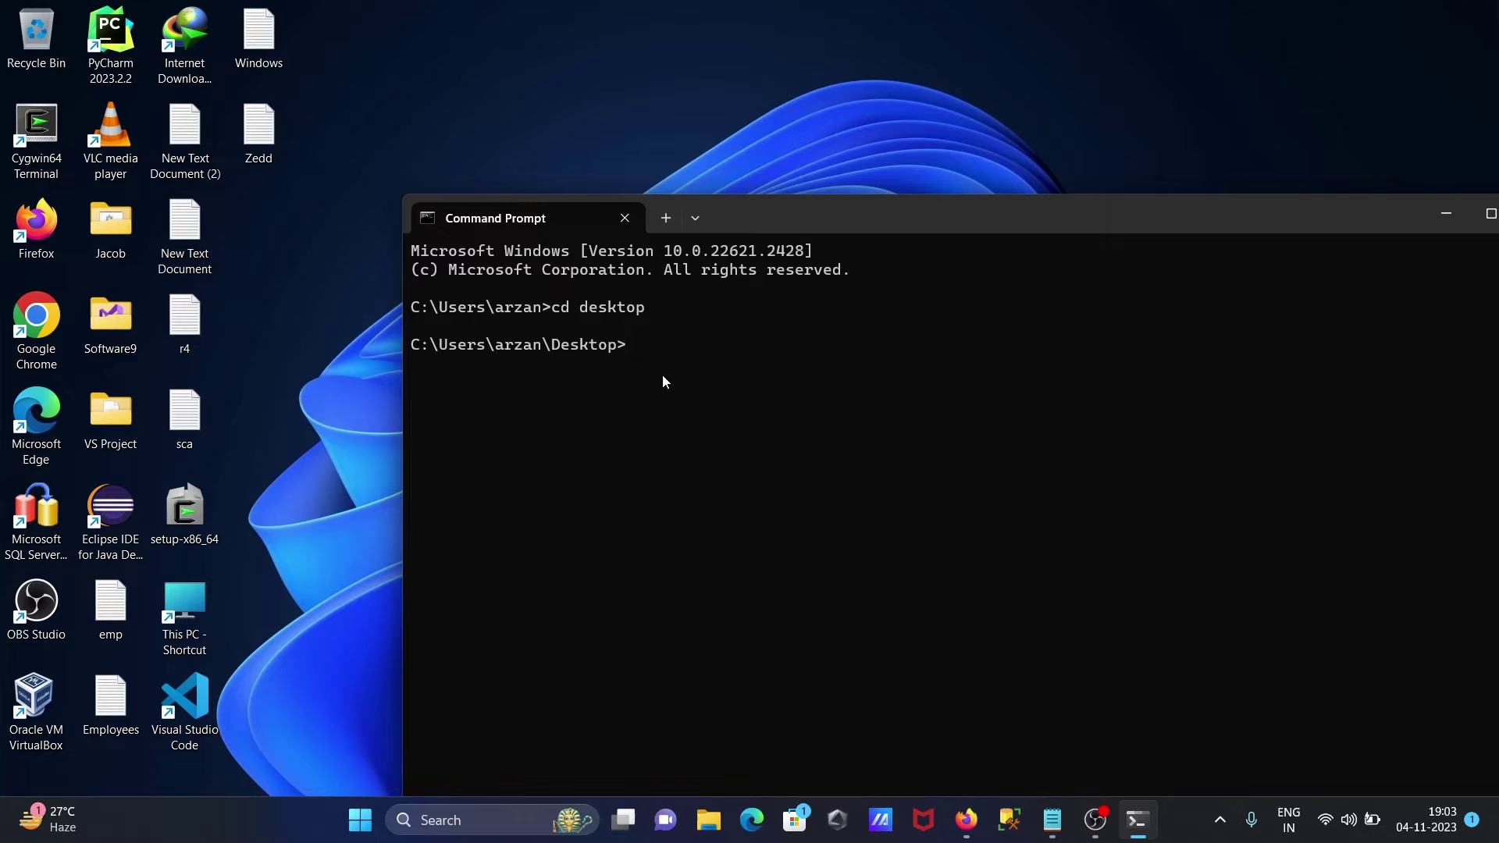
{"action": "type", "text": "m"}
{"action": "type", "text": "kd"}
{"action": "type", "text": "ir S"}
{"action": "type", "text": "am"}
{"action": "key", "text": "Return"}
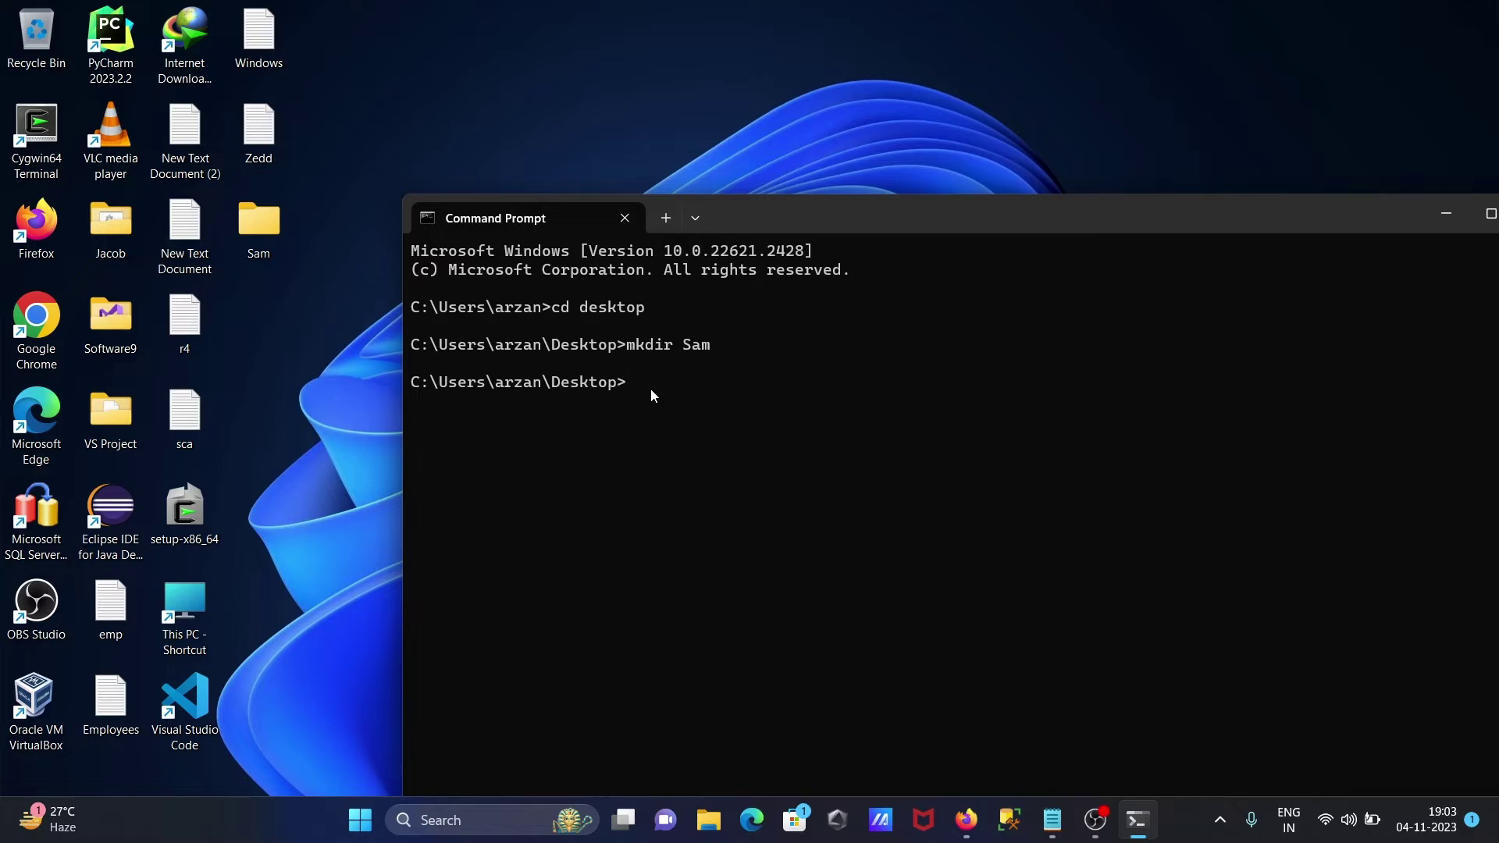
{"action": "type", "text": "mkdir Sam"}
Edit the recalled command into mkdir Tom,Jenna and run it.
{"action": "key", "text": "BackSpace"}
{"action": "key", "text": "BackSpace"}
{"action": "key", "text": "BackSpace"}
{"action": "type", "text": "T"}
{"action": "type", "text": "om,"}
{"action": "type", "text": "Jenna"}
{"action": "key", "text": "Return"}
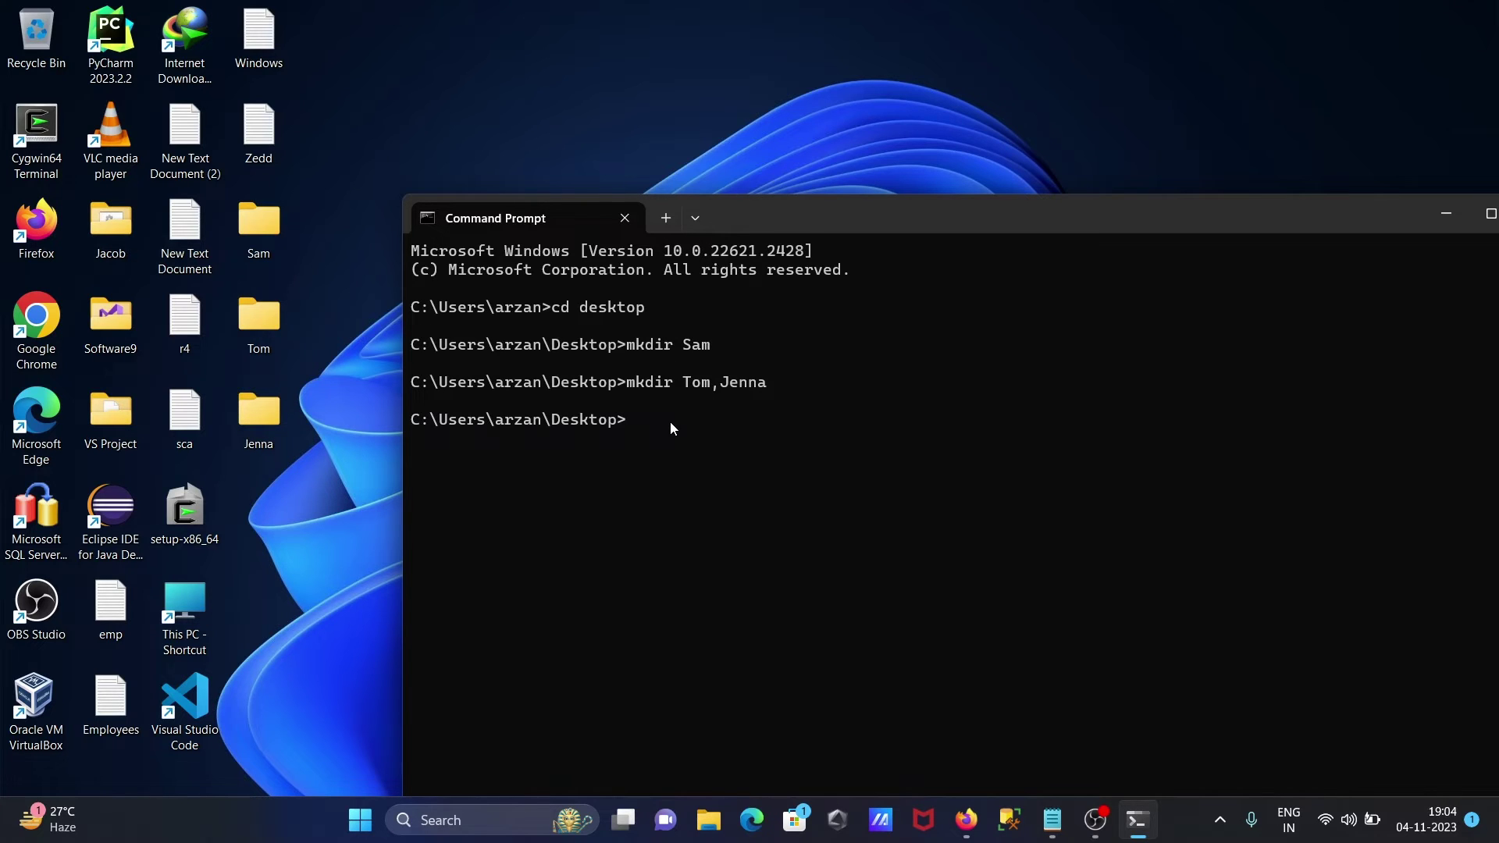
{"action": "type", "text": "mkdir Tom,Jenna"}
Change the recalled command to mkdir Tom1,Tom2,Tom3 and run it.
{"action": "key", "text": "BackSpace"}
{"action": "key", "text": "BackSpace"}
{"action": "key", "text": "BackSpace"}
{"action": "key", "text": "BackSpace"}
{"action": "key", "text": "BackSpace"}
{"action": "key", "text": "BackSpace"}
{"action": "type", "text": "1,"}
{"action": "type", "text": "Tom"}
{"action": "type", "text": "2,T"}
{"action": "type", "text": "om3"}
{"action": "key", "text": "Return"}
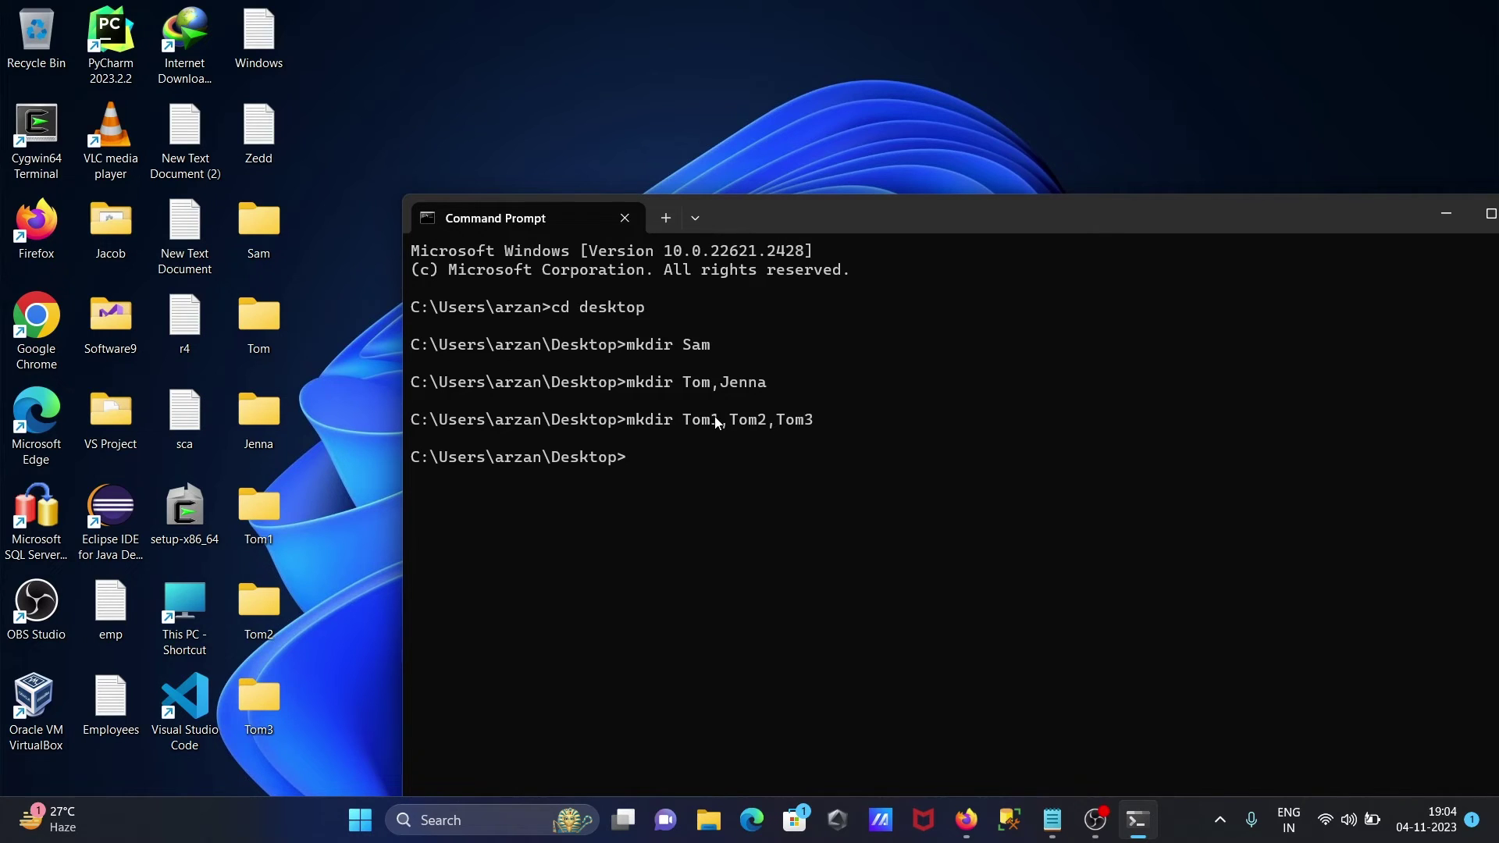
{"action": "type", "text": "m"}
{"action": "type", "text": "d "}
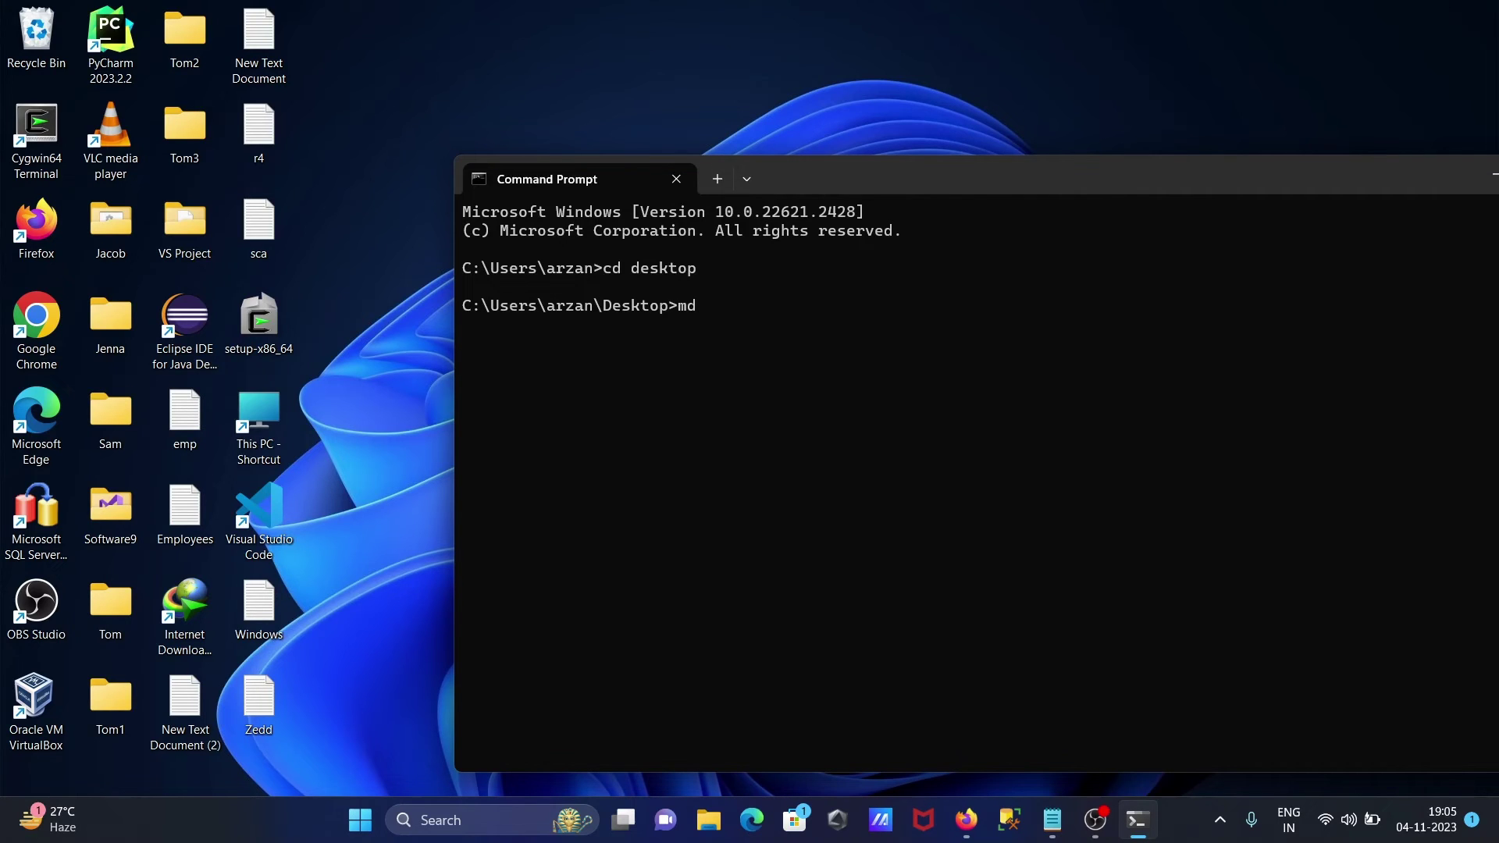
{"action": "type", "text": "S"}
{"action": "type", "text": "am1"}
Run md Sam1, then recall that command for reuse.
{"action": "key", "text": "Return"}
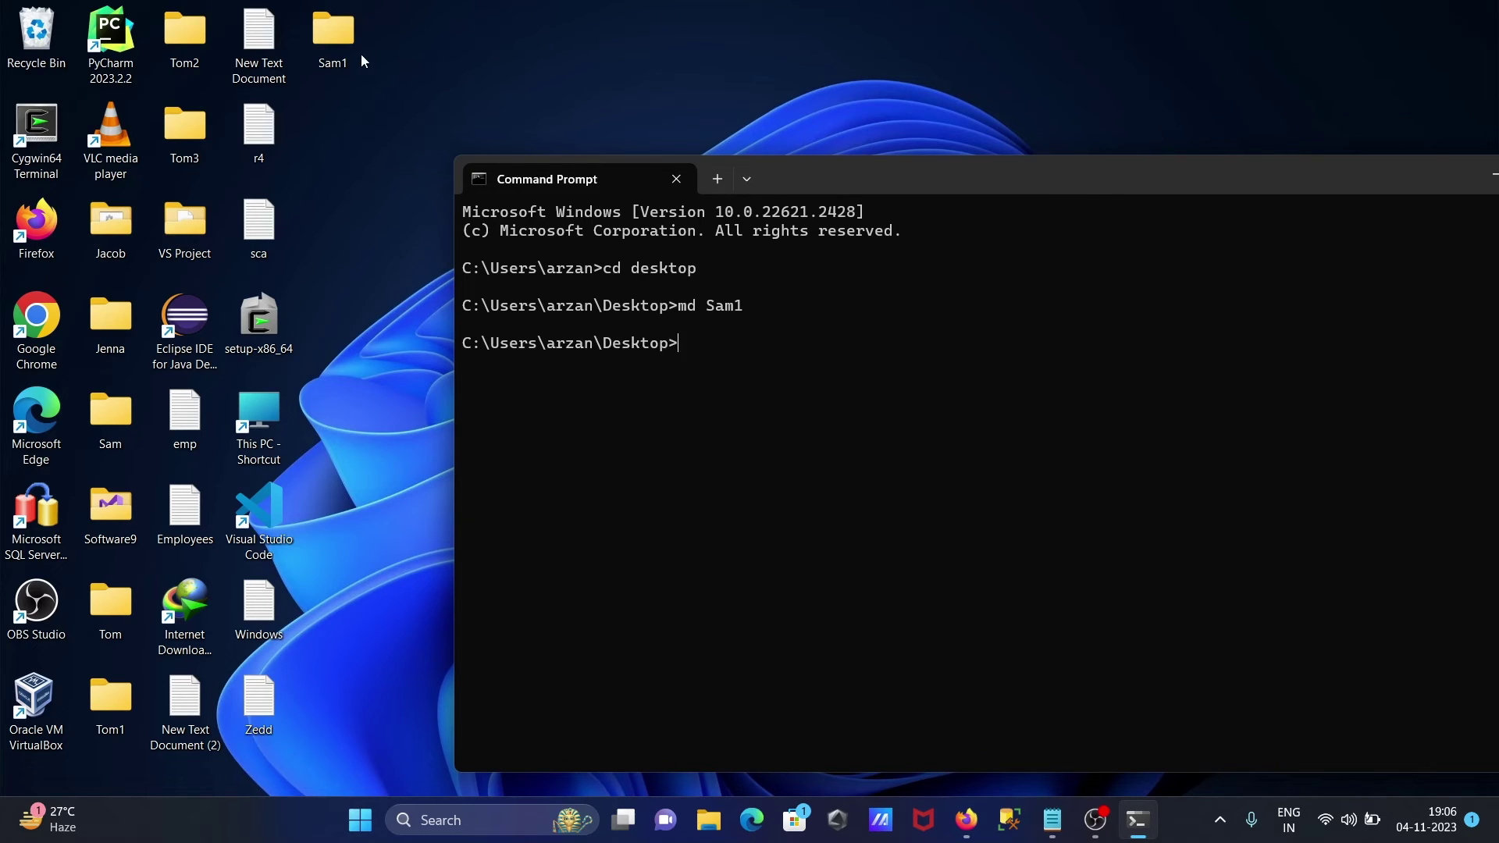
{"action": "key", "text": "Up"}
{"action": "type", "text": "Sam1"}
{"action": "type", "text": ", "}
{"action": "type", "text": "Sam2"}
Edit the recalled line into md Sam2, Sam3,Same4 and run it.
{"action": "key", "text": "BackSpace"}
{"action": "type", "text": "2"}
{"action": "key", "text": "BackSpace"}
{"action": "type", "text": "3,"}
{"action": "type", "text": "Sam"}
{"action": "type", "text": "e3"}
{"action": "key", "text": "BackSpace"}
{"action": "type", "text": "4"}
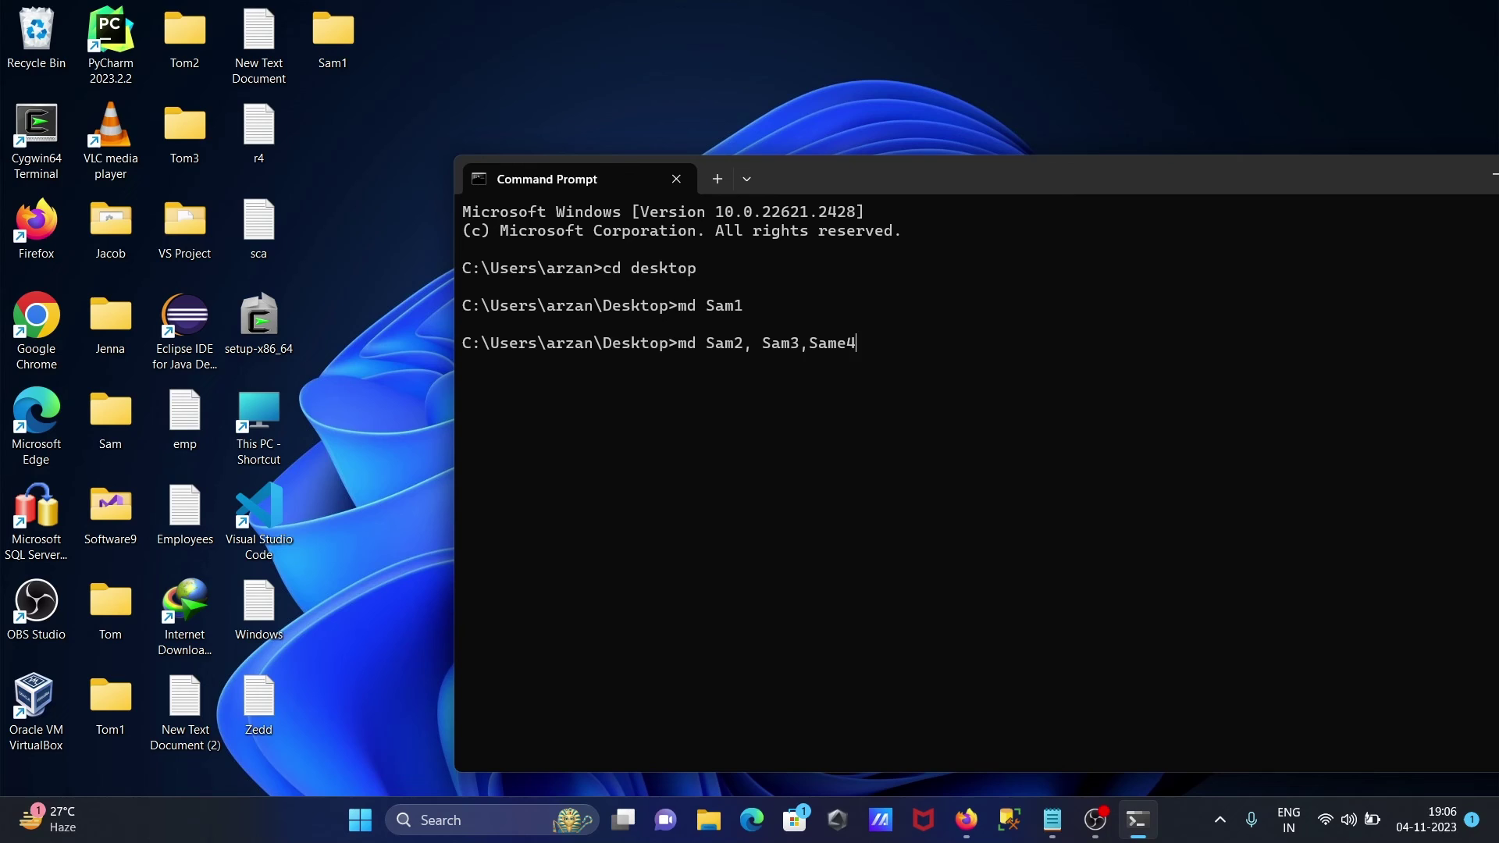
{"action": "key", "text": "Return"}
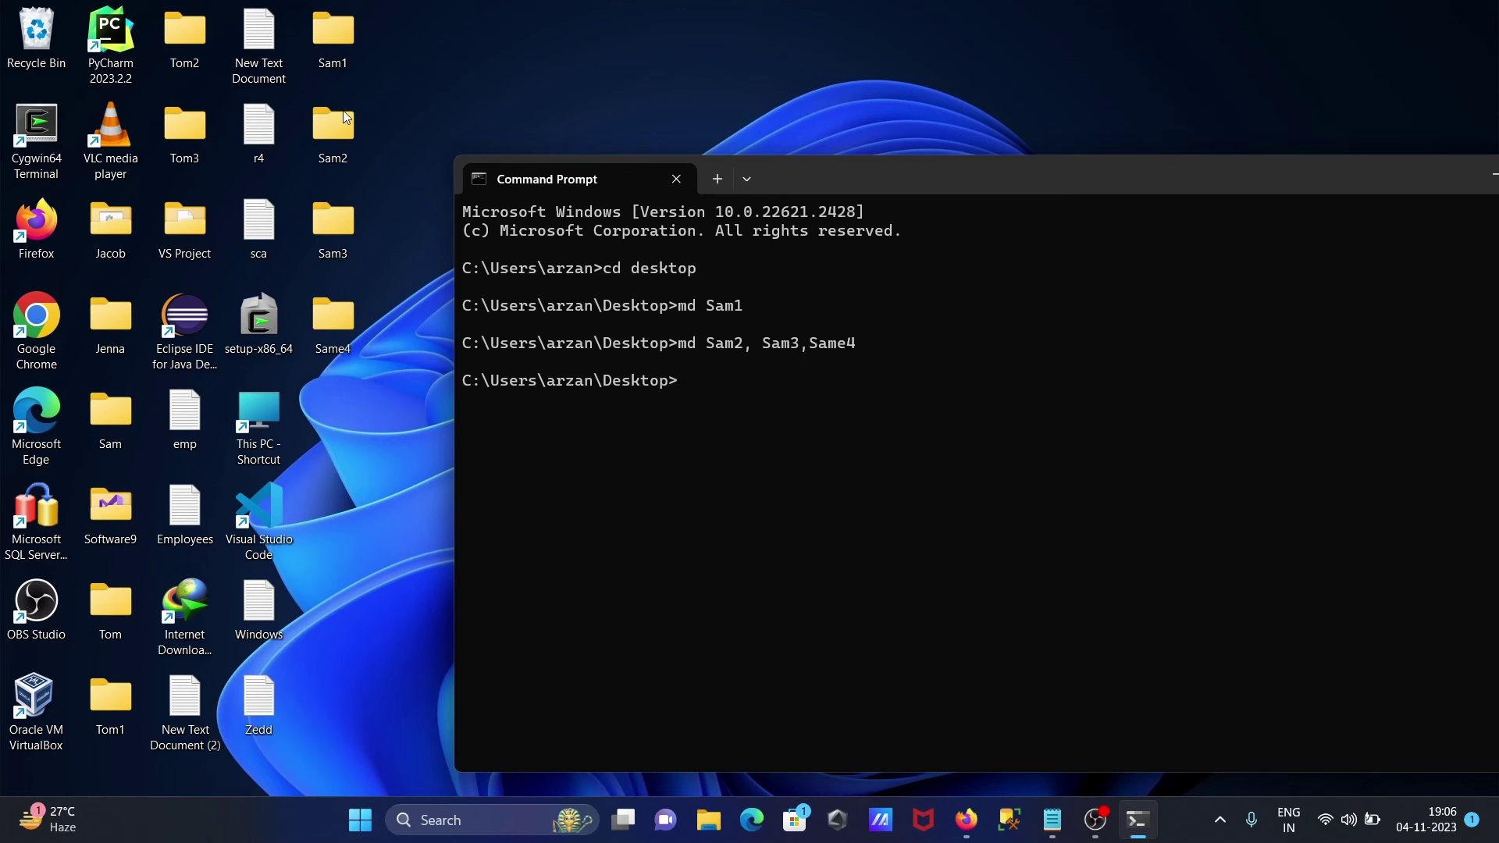